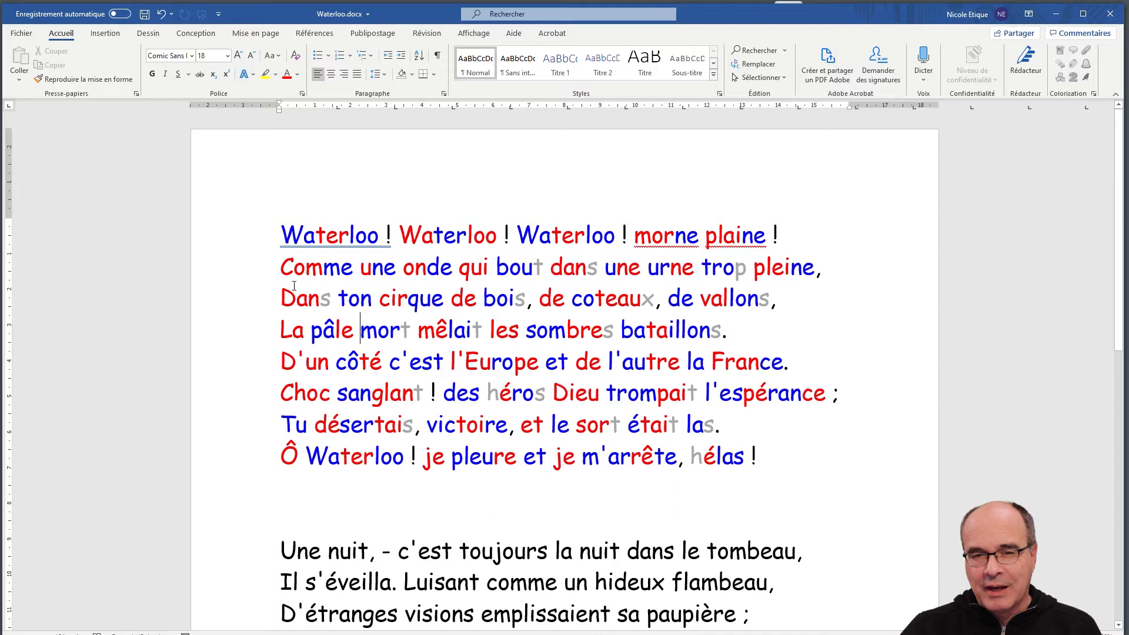
{"action": "left_click_drag", "start_coordinate": [283, 267], "coordinate": [352, 268]}
{"action": "left_click", "coordinate": [315, 279]}
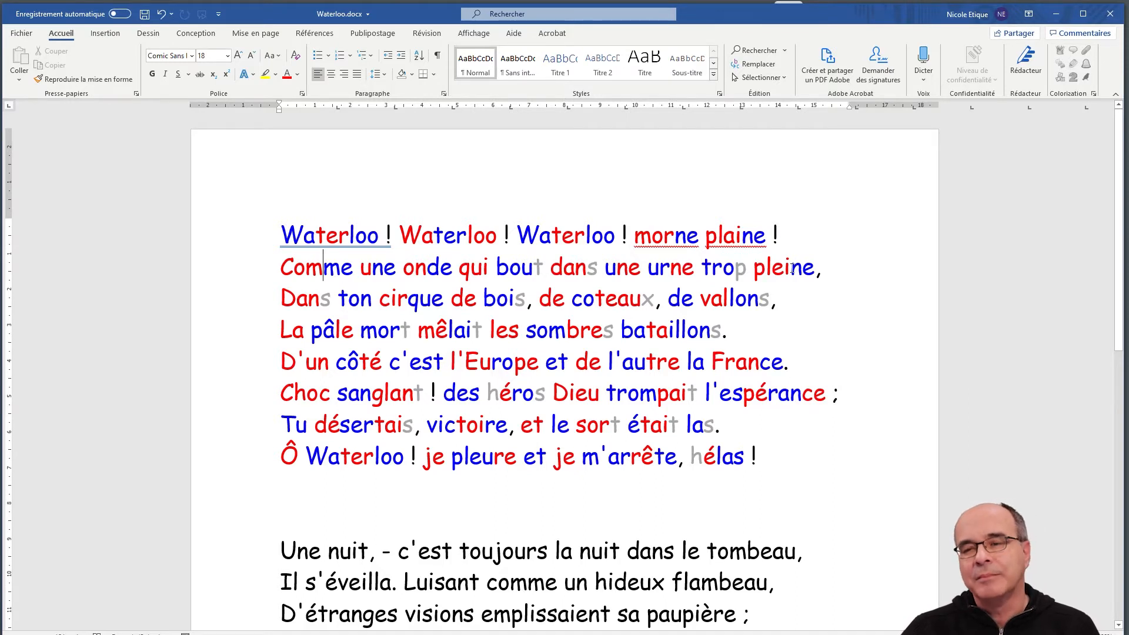
Set the Colorization syllable mode to Oral and recolour the syllables of the first stanza
{"action": "left_click", "coordinate": [1093, 94]}
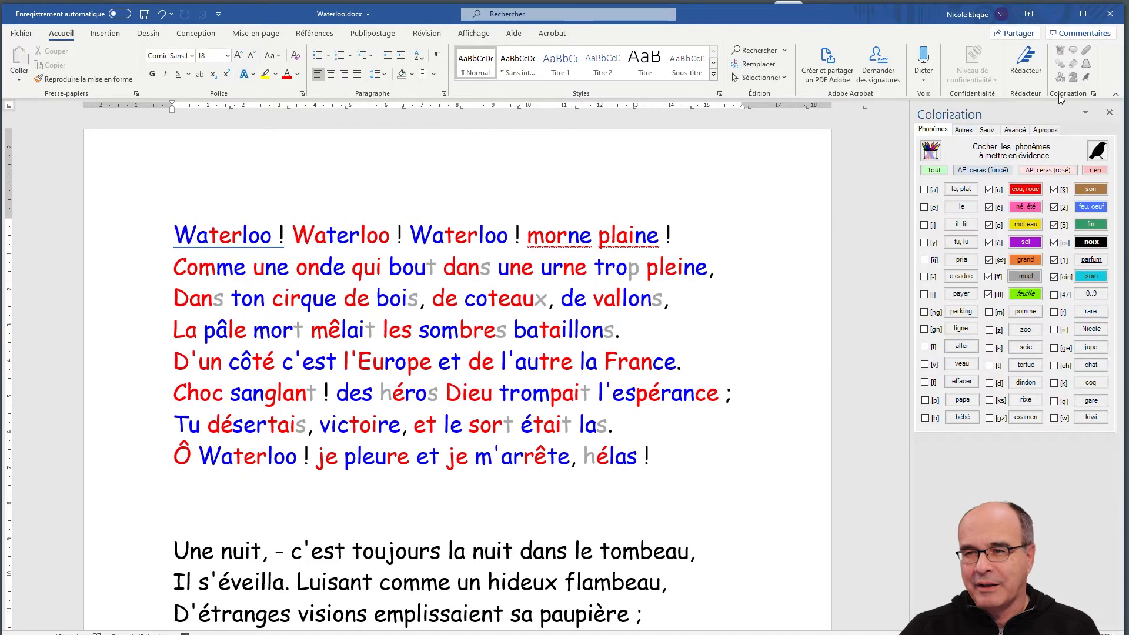
{"action": "left_click", "coordinate": [964, 130]}
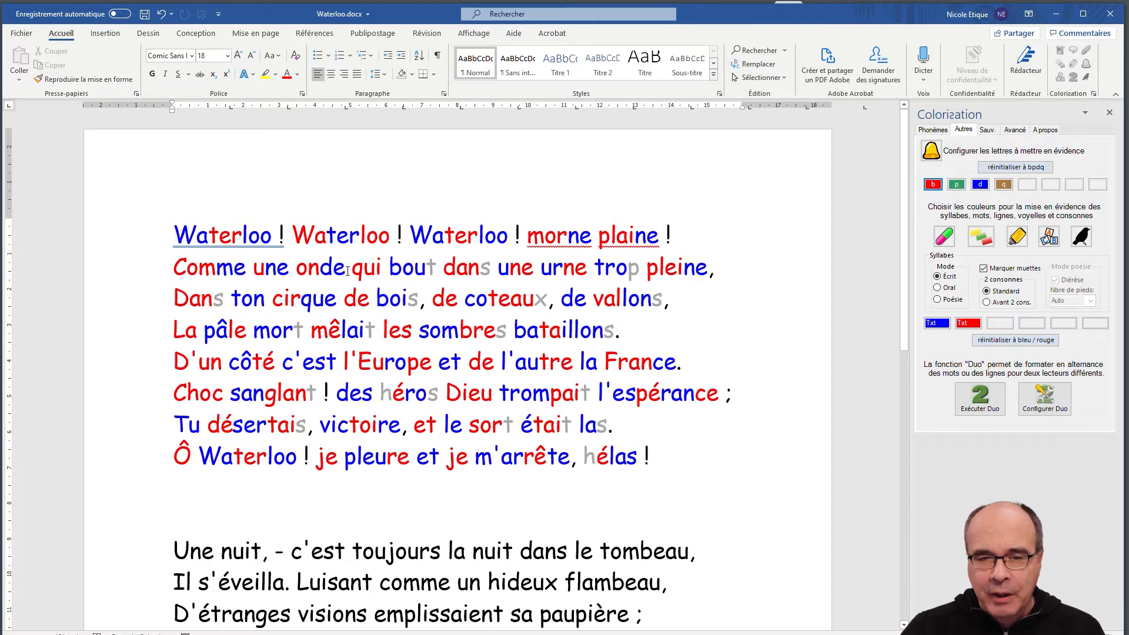
{"action": "left_click", "coordinate": [938, 289]}
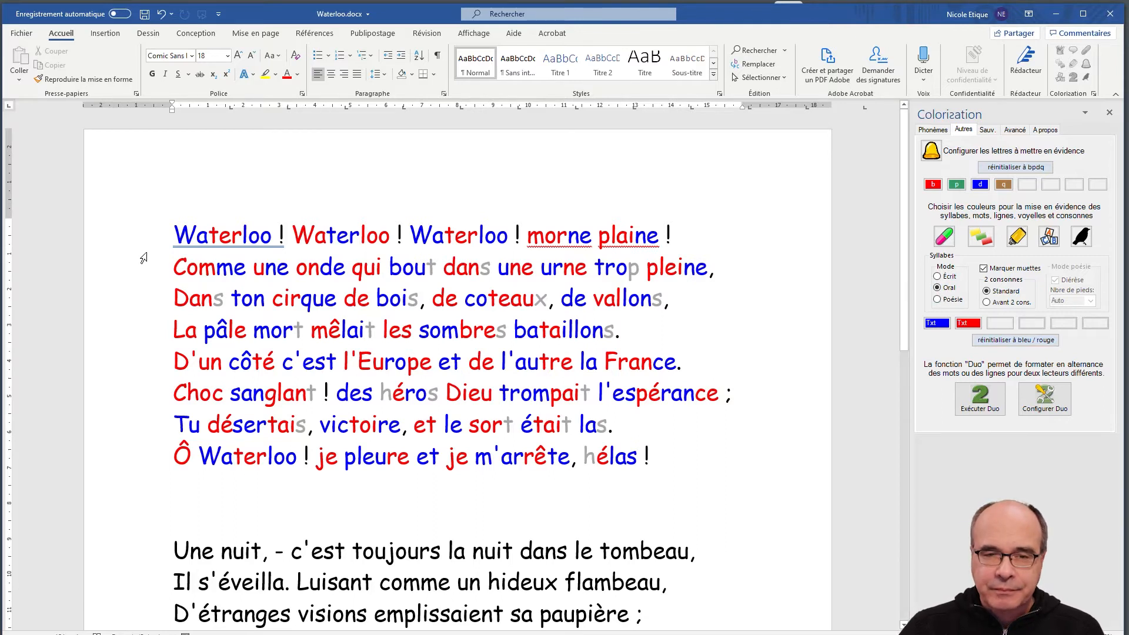
{"action": "left_click_drag", "start_coordinate": [147, 240], "coordinate": [158, 456]}
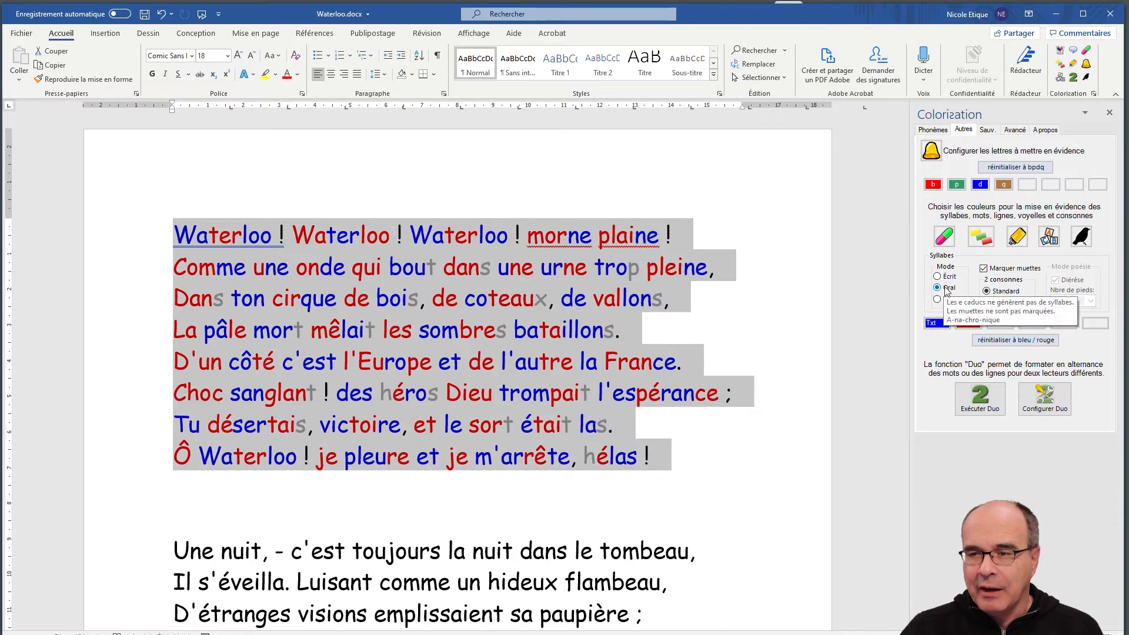
{"action": "left_click", "coordinate": [944, 237]}
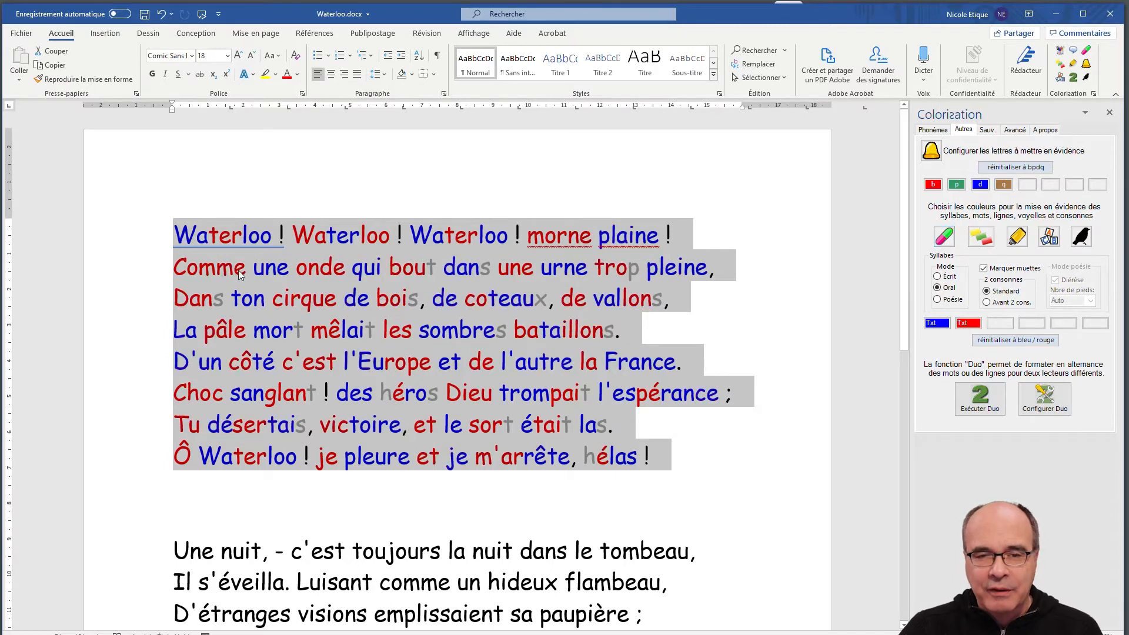
{"action": "left_click", "coordinate": [131, 207]}
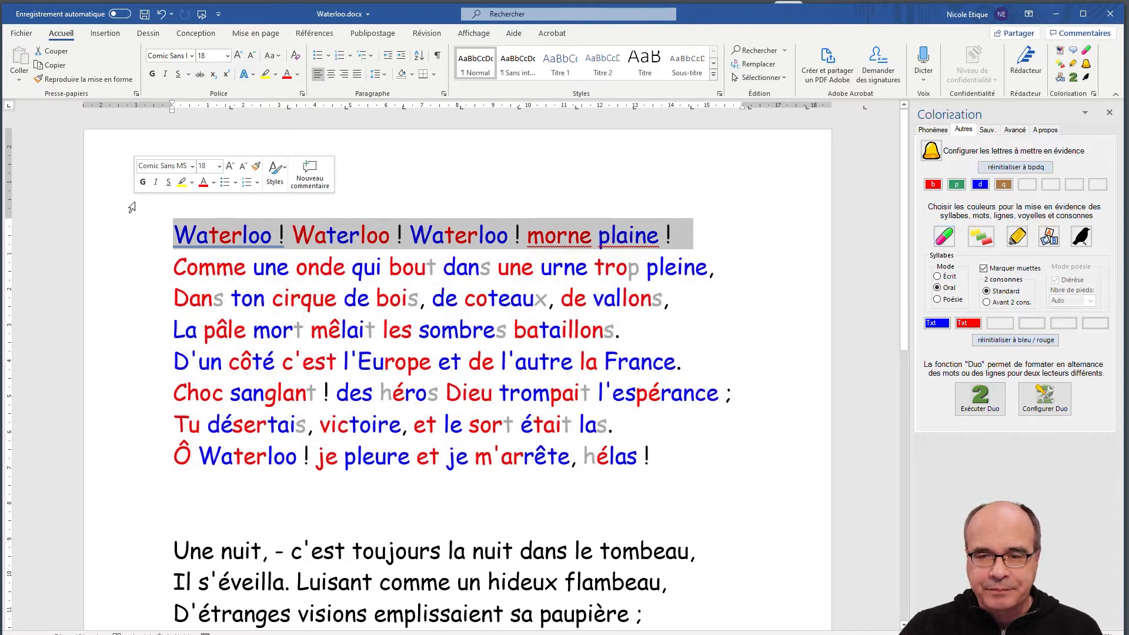
{"action": "left_click", "coordinate": [676, 361]}
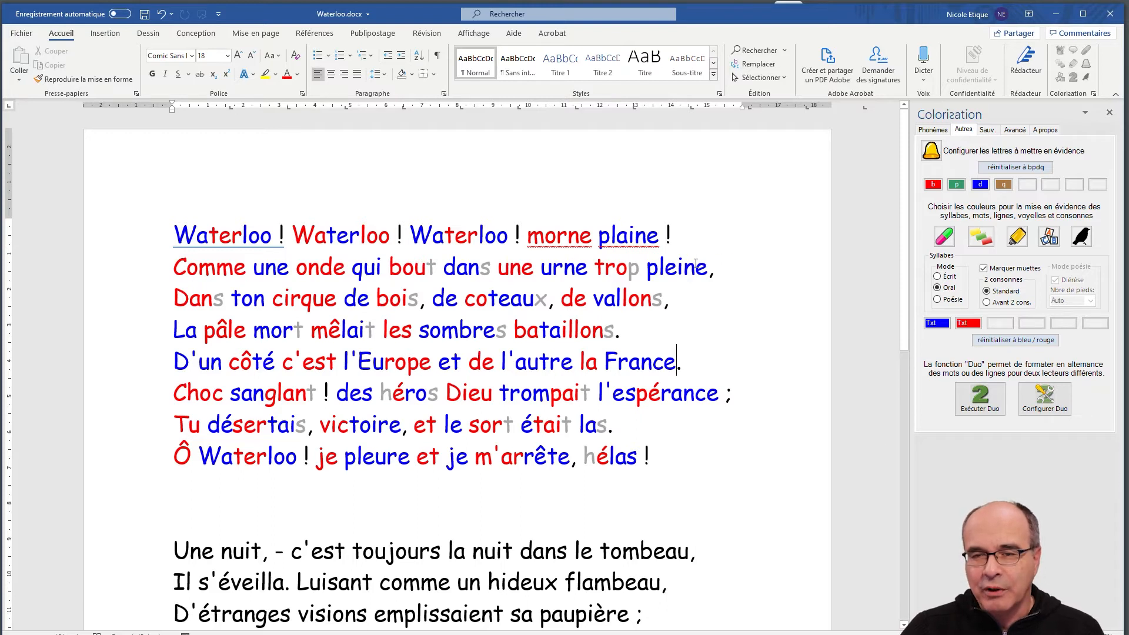
Turn off the marking of silent letters, then strip the first stanza's colours and recolour its syllables
{"action": "left_click", "coordinate": [983, 268]}
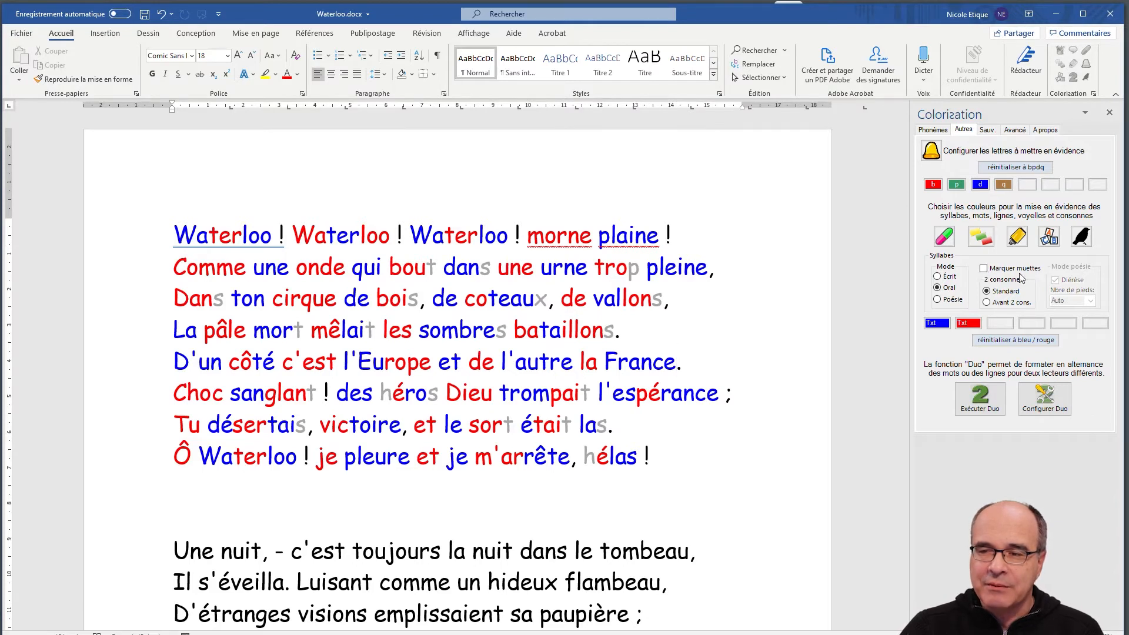
{"action": "left_click_drag", "start_coordinate": [151, 233], "coordinate": [160, 459]}
{"action": "left_click", "coordinate": [1082, 237]}
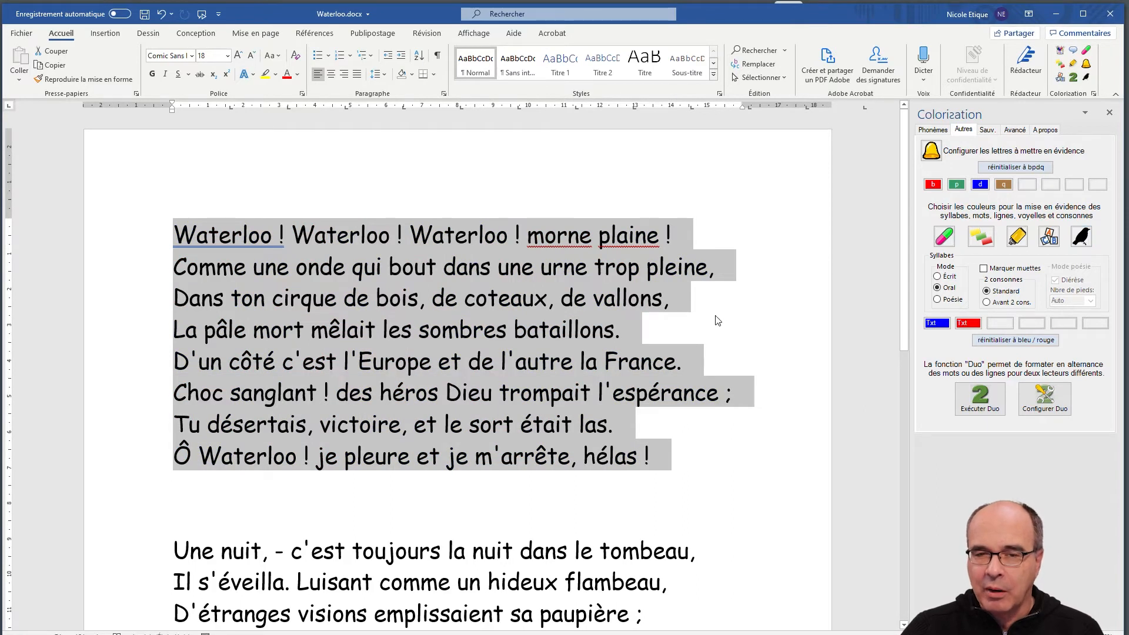
{"action": "left_click", "coordinate": [945, 237]}
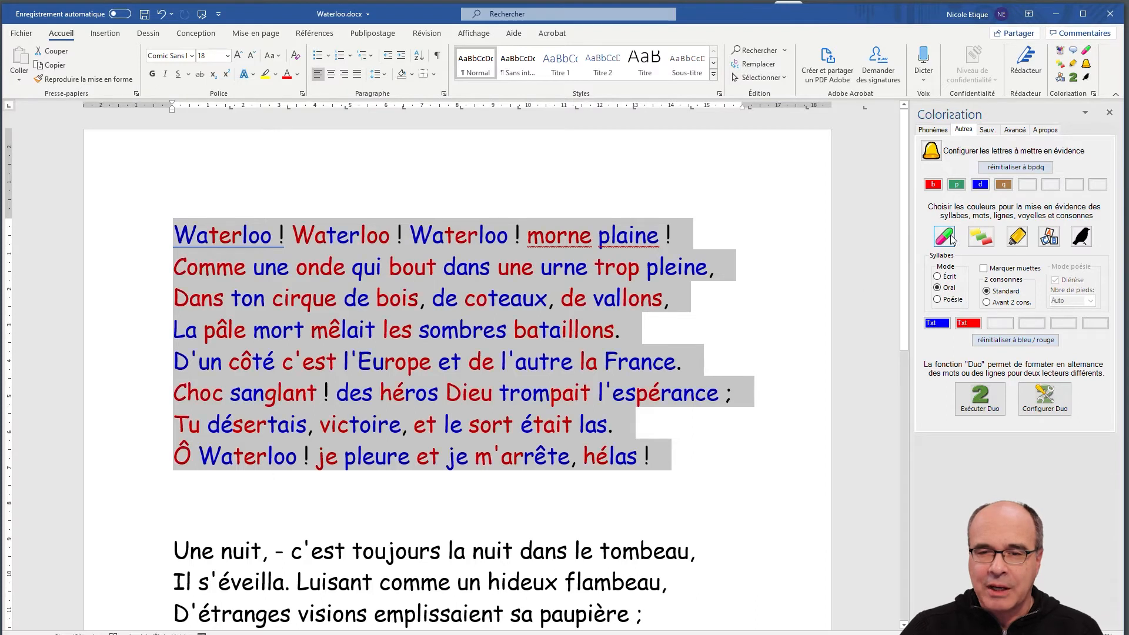
{"action": "left_click", "coordinate": [300, 231]}
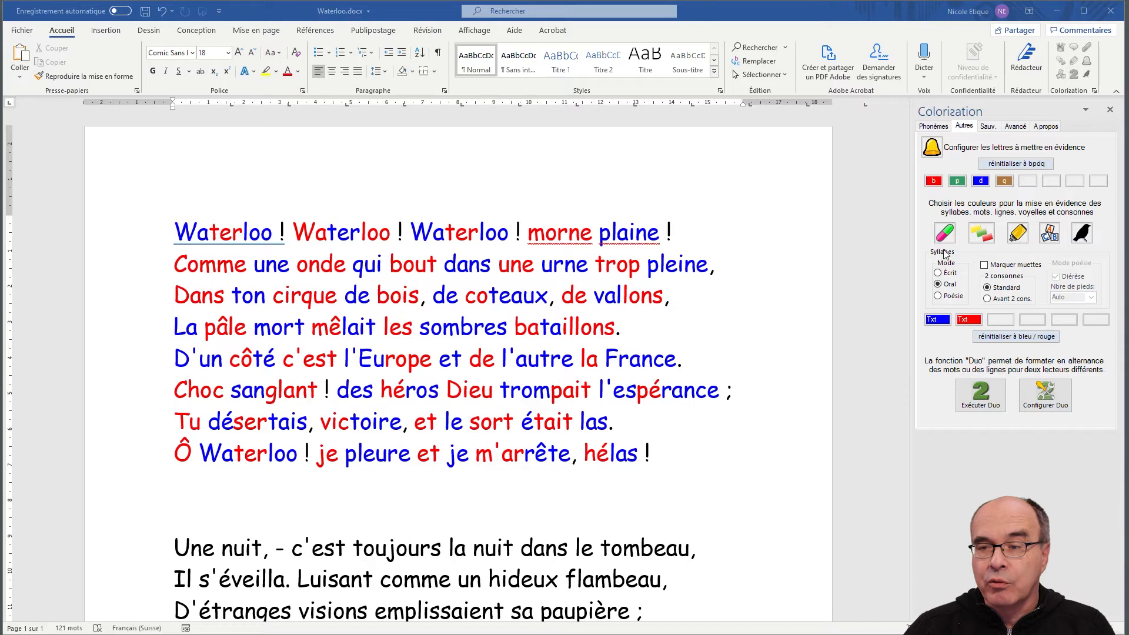
Set the double-consonant rule to "Avant 2 cons." and recolour the syllables of the line "Dans ton cirque de bois, de coteaux, de vallons,"
{"action": "left_click", "coordinate": [987, 299]}
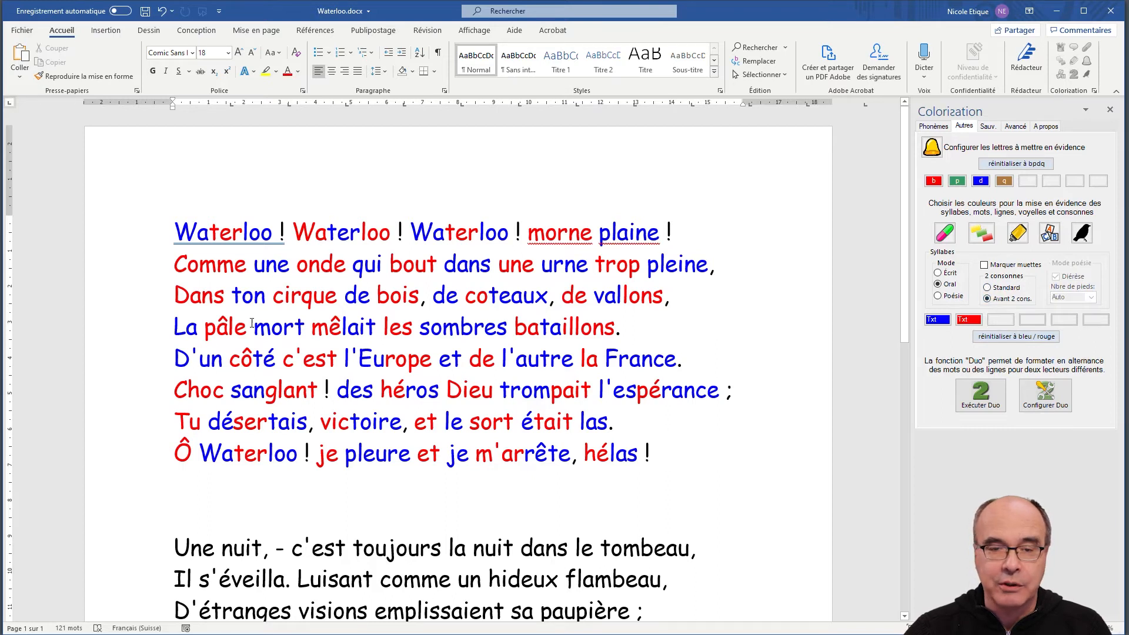
{"action": "left_click", "coordinate": [116, 294]}
{"action": "left_click", "coordinate": [946, 234]}
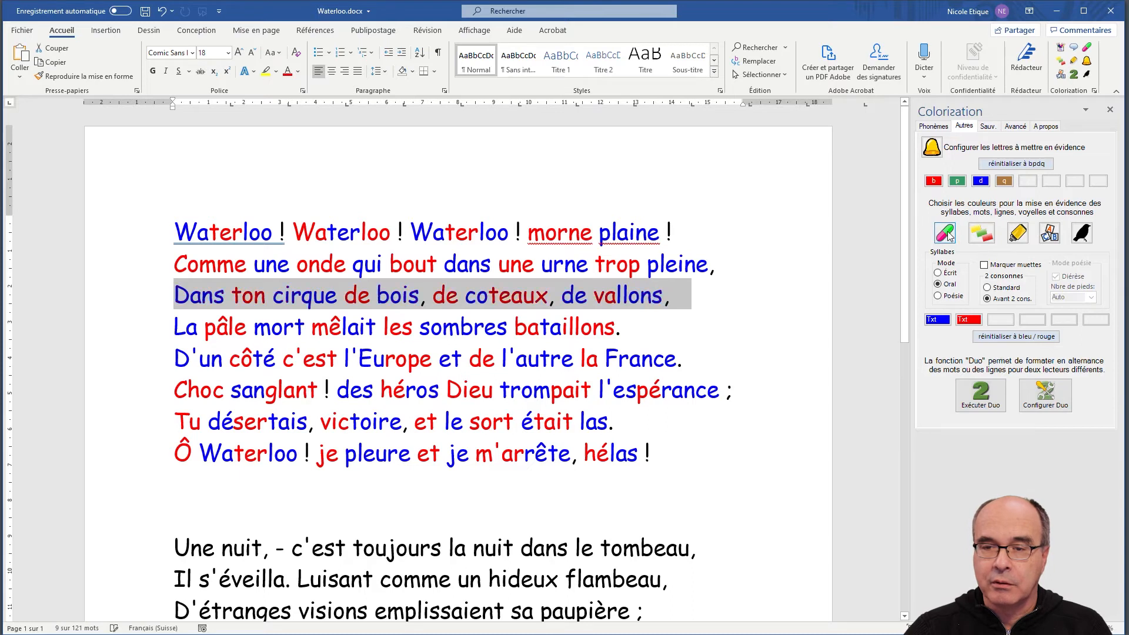
{"action": "left_click", "coordinate": [604, 303]}
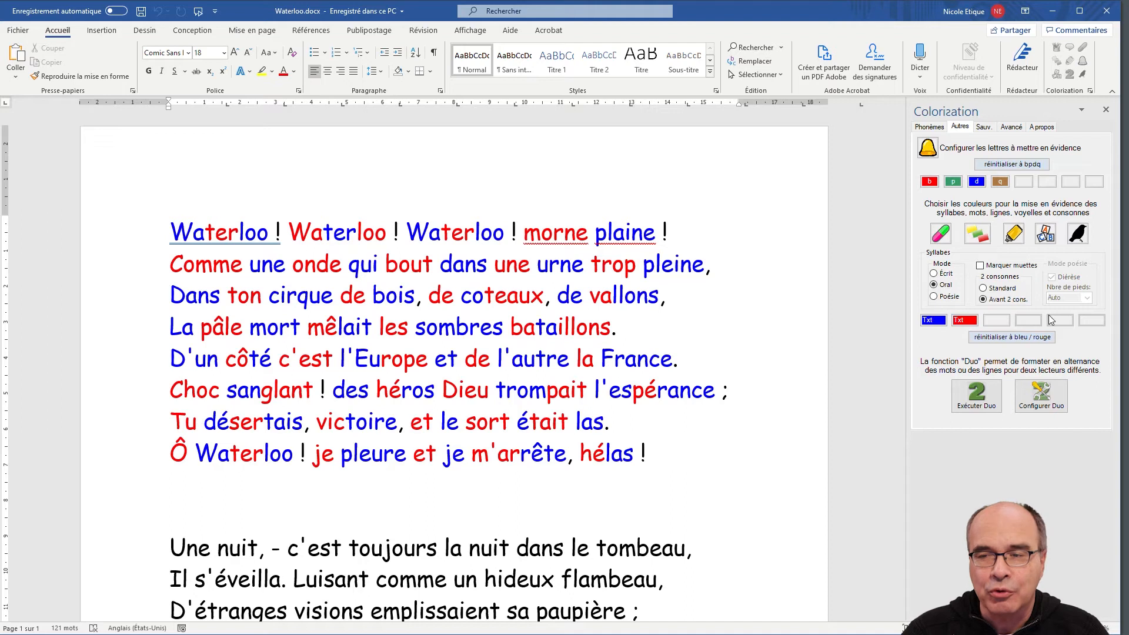
Define the third syllable format with dark green text (RGB 0, 128, 0)
{"action": "left_click", "coordinate": [996, 322]}
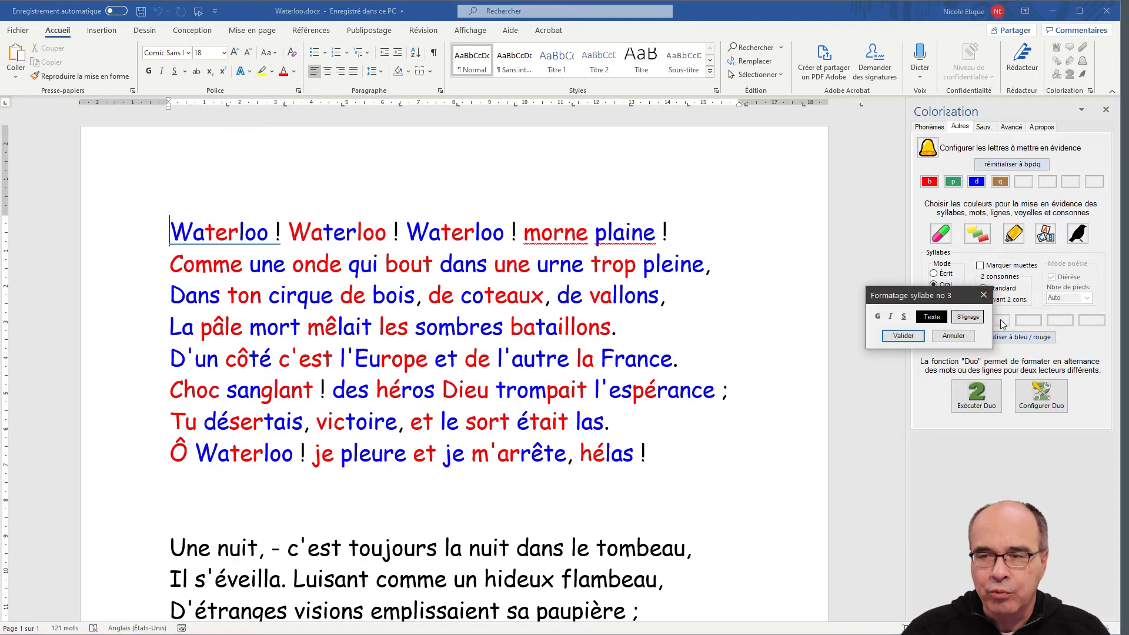
{"action": "left_click", "coordinate": [935, 320]}
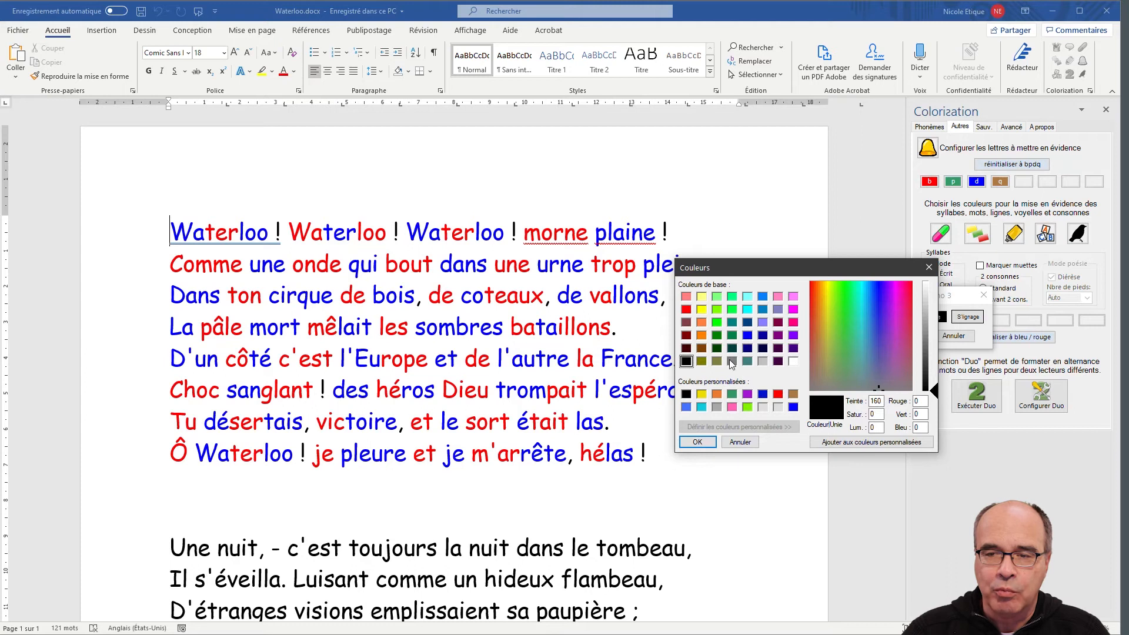
{"action": "left_click", "coordinate": [716, 335]}
{"action": "left_click", "coordinate": [703, 441]}
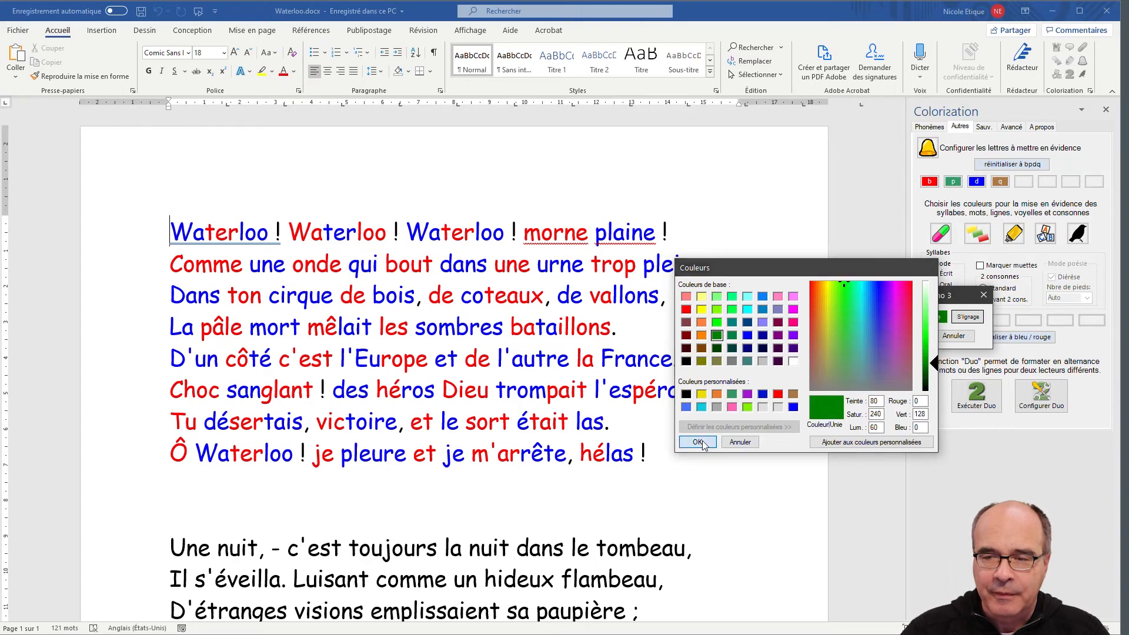
{"action": "left_click", "coordinate": [918, 335]}
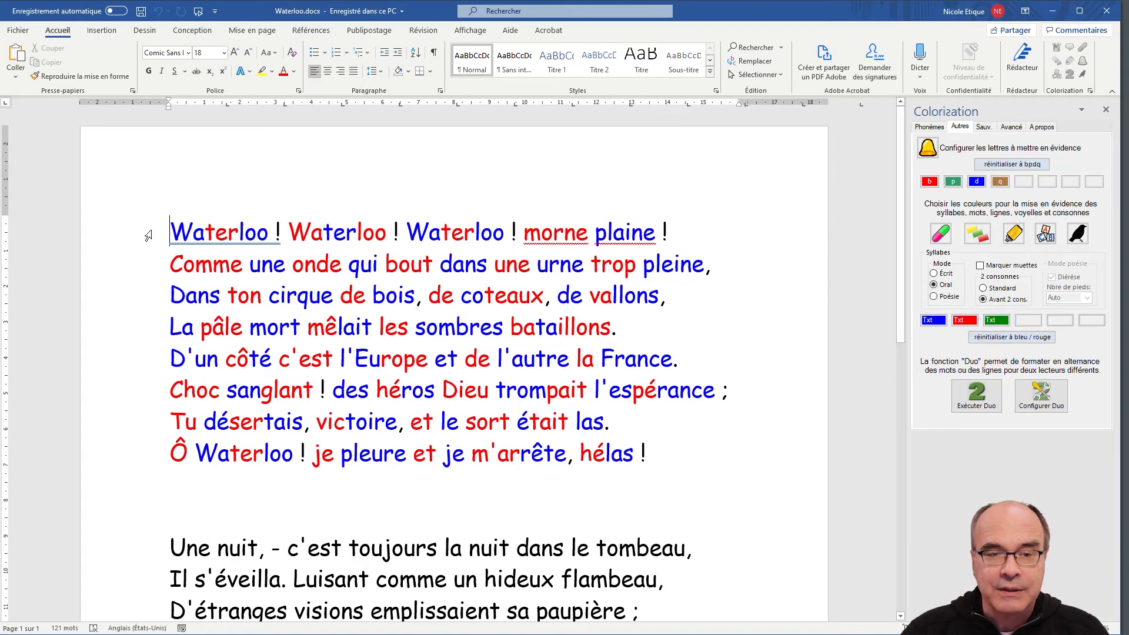
Recolour the syllables of the first stanza with the blue, red and green formats
{"action": "left_click_drag", "start_coordinate": [131, 244], "coordinate": [139, 452]}
{"action": "left_click", "coordinate": [947, 238]}
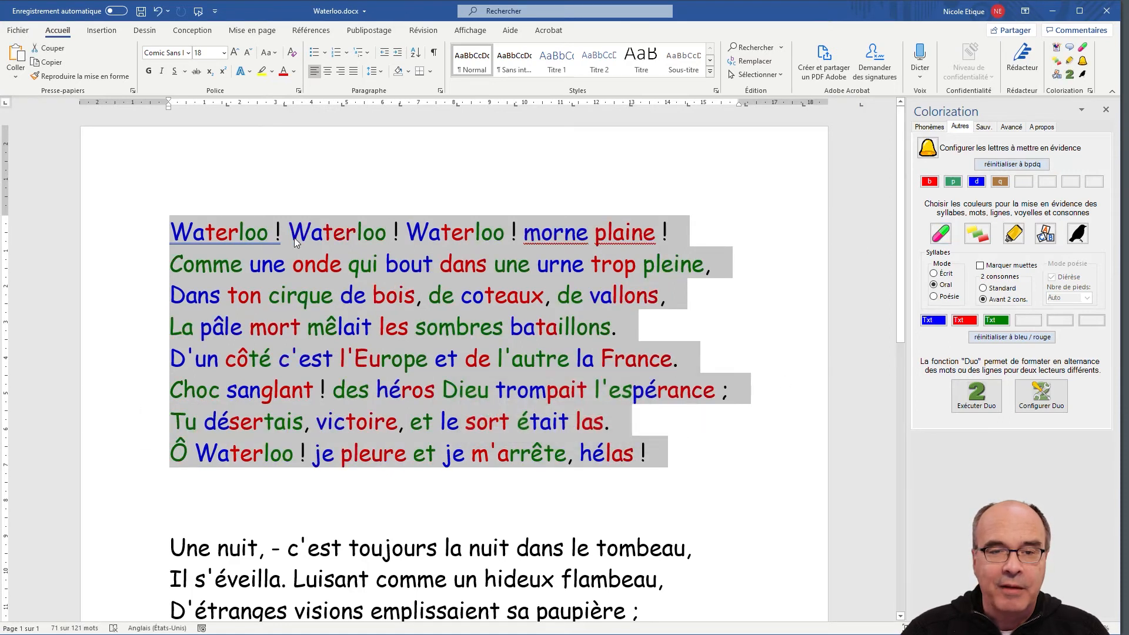
{"action": "left_click", "coordinate": [289, 243]}
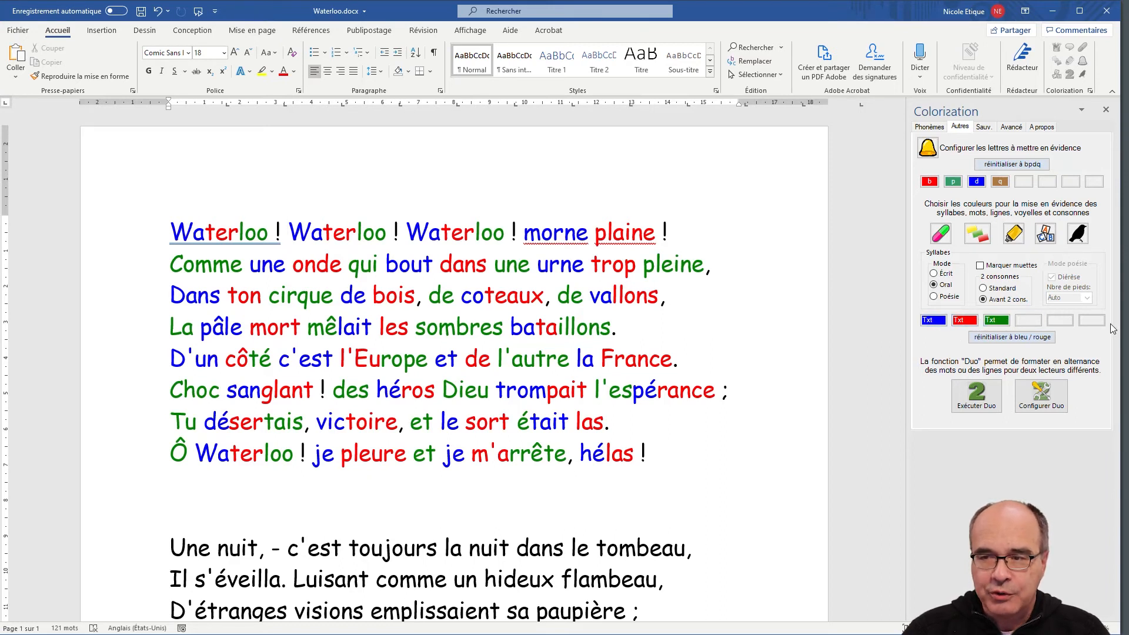
Erase the green third syllable format, then open its formatting settings and cancel them
{"action": "right_click", "coordinate": [995, 324]}
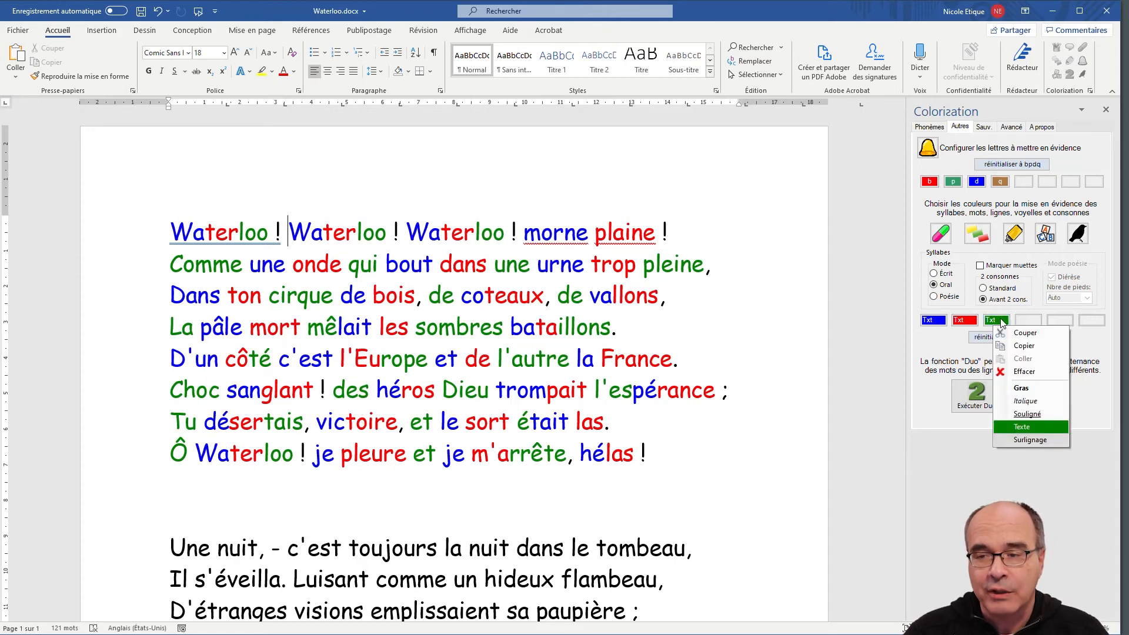
{"action": "left_click", "coordinate": [1029, 374]}
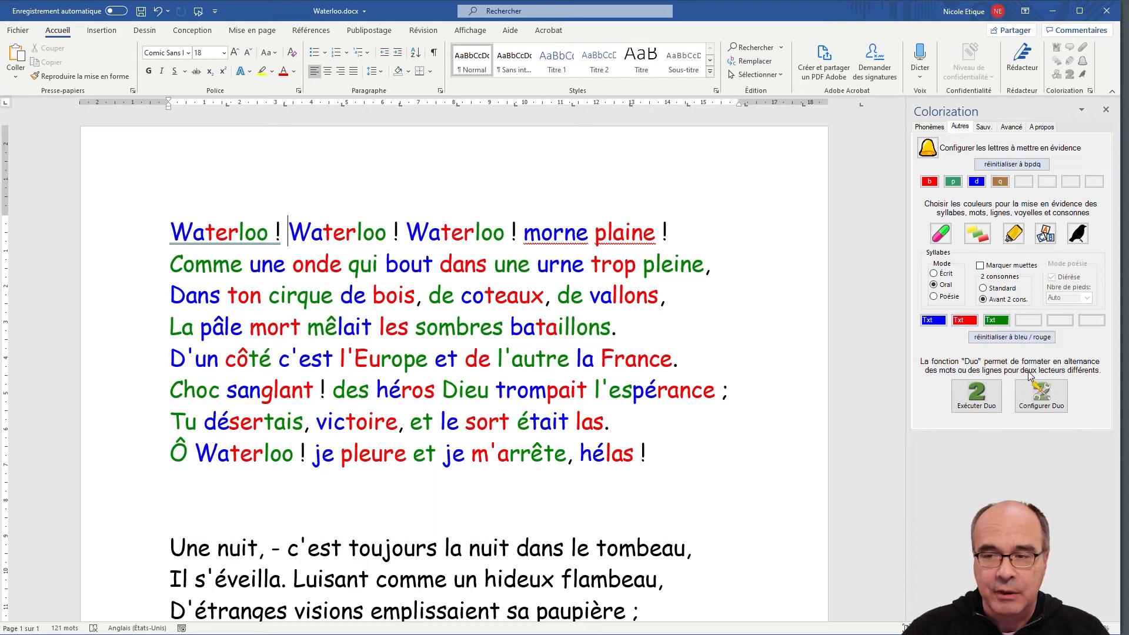
{"action": "left_click", "coordinate": [996, 321]}
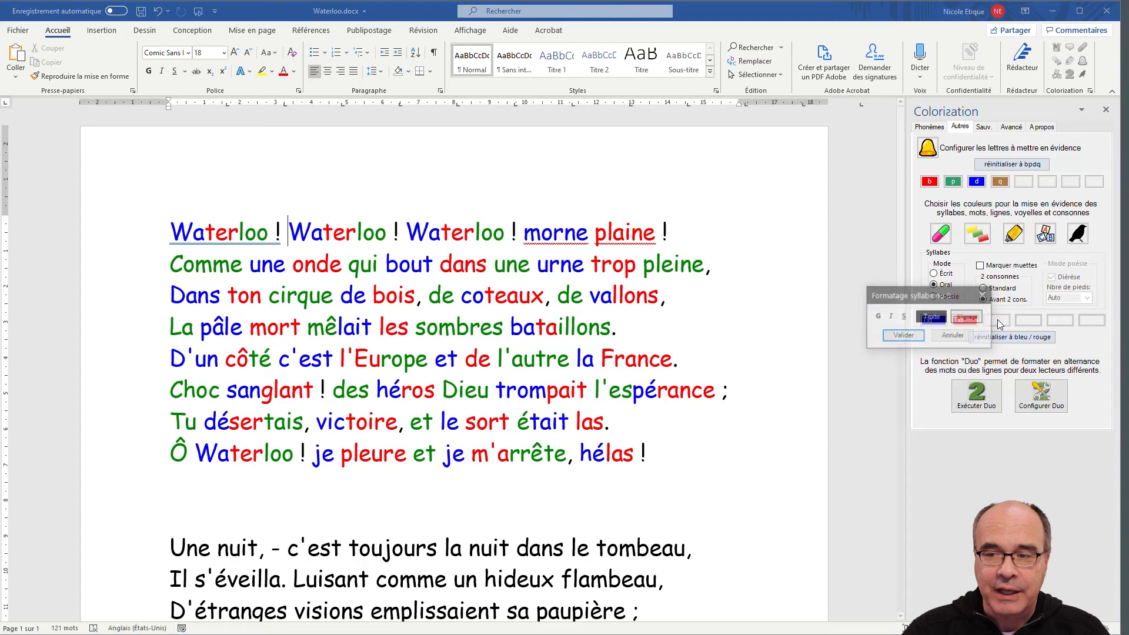
{"action": "left_click", "coordinate": [959, 336]}
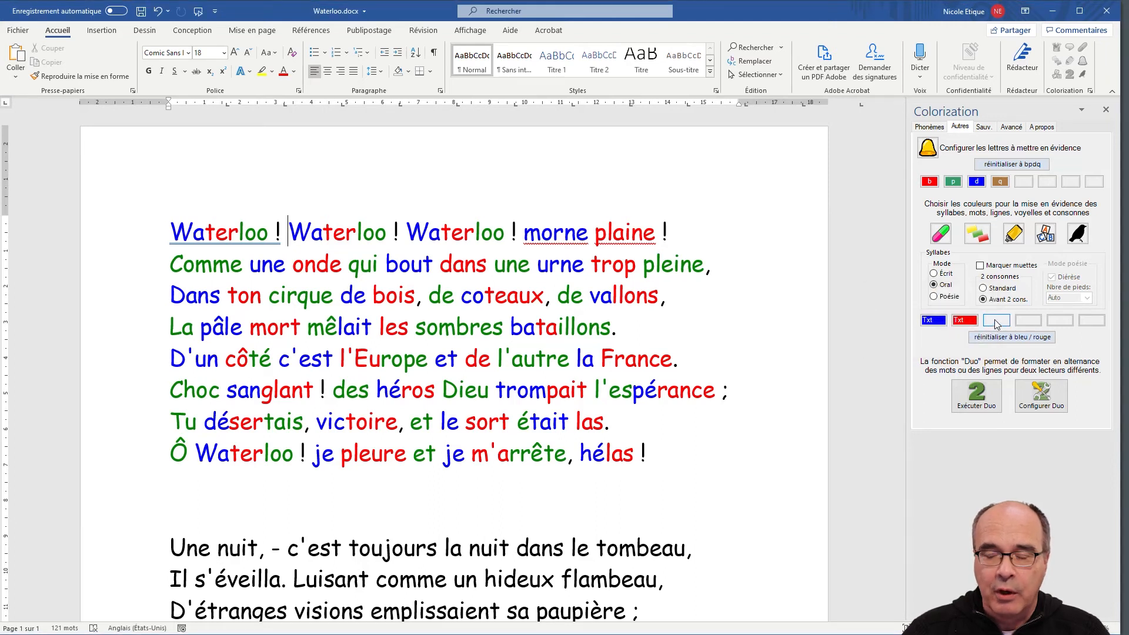
Set the text colour of the third syllable format to cyan
{"action": "right_click", "coordinate": [994, 322]}
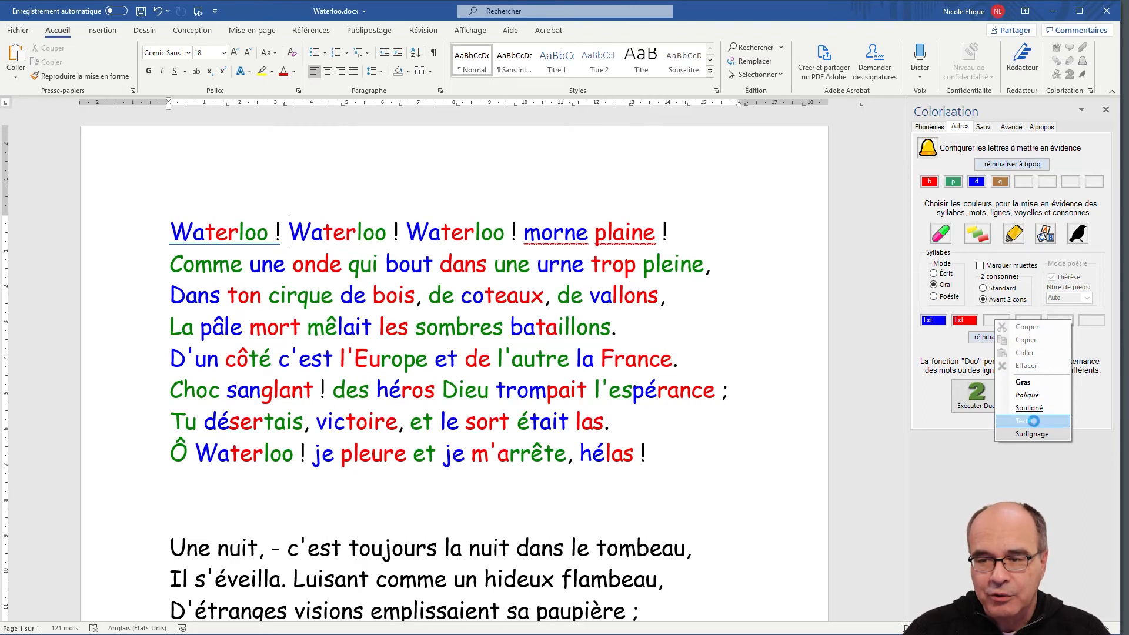
{"action": "left_click", "coordinate": [1040, 423]}
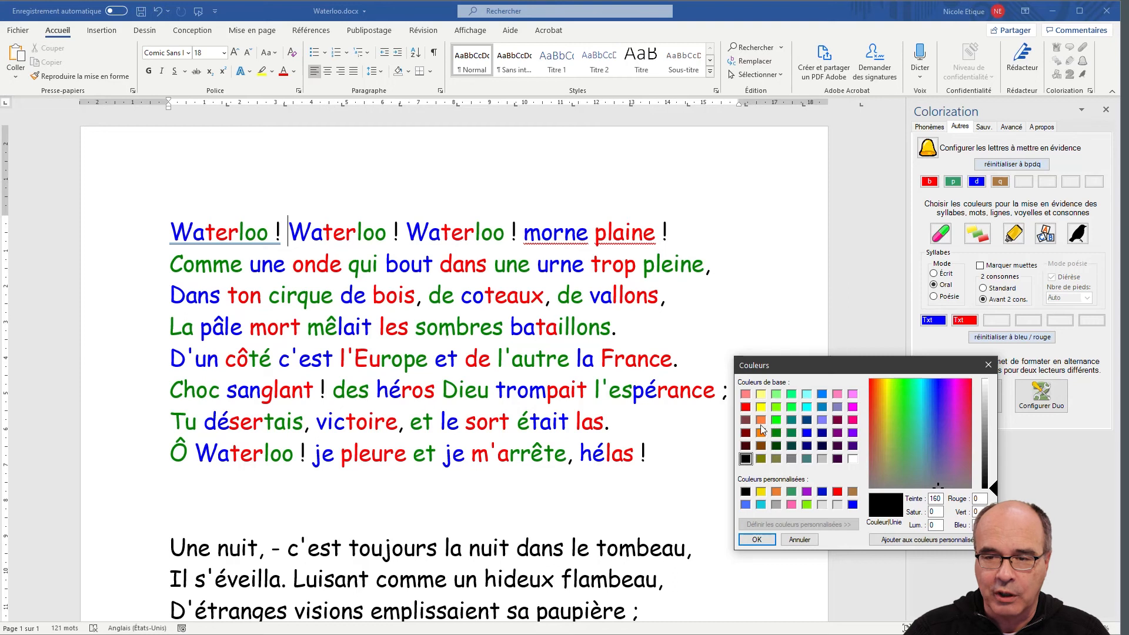
{"action": "left_click", "coordinate": [807, 407]}
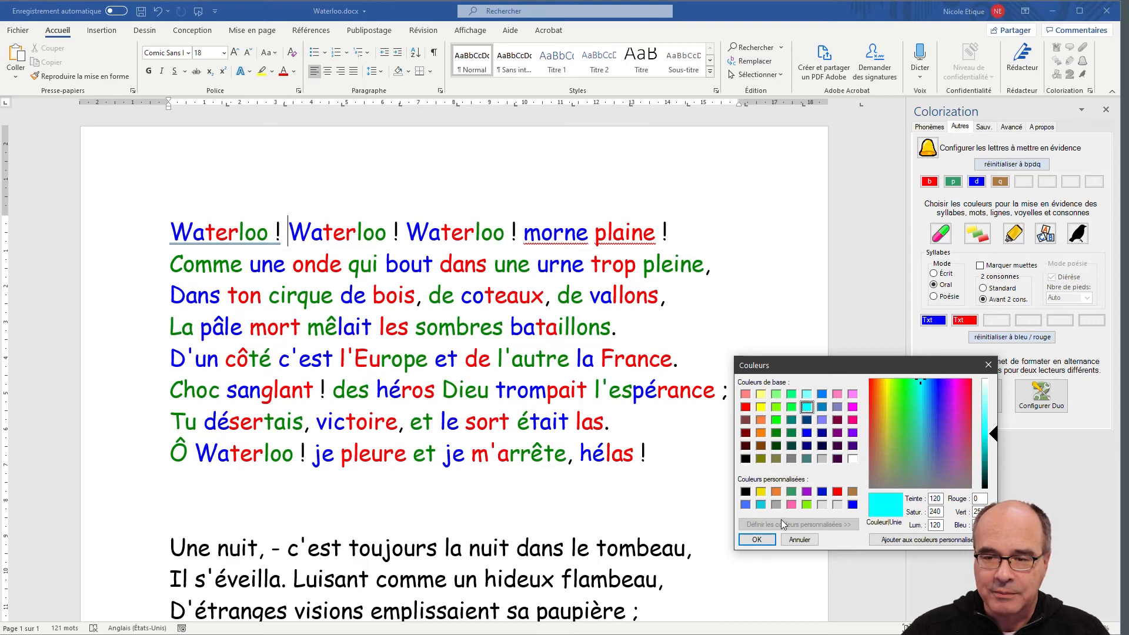
{"action": "left_click", "coordinate": [757, 539]}
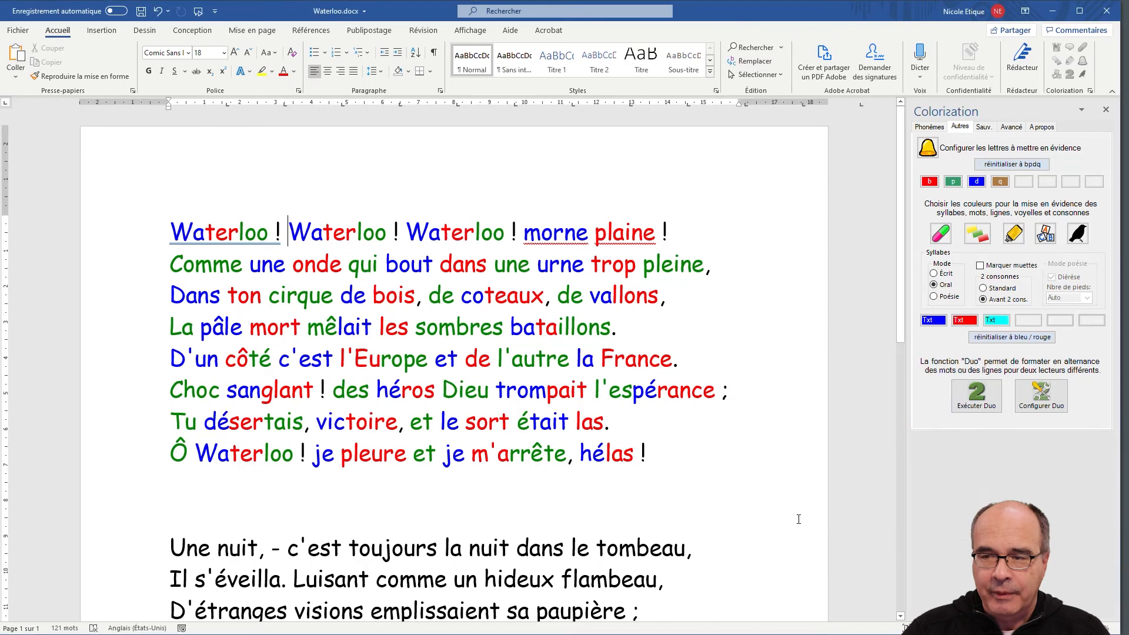
Define the fourth syllable format with yellow highlighting
{"action": "left_click", "coordinate": [1031, 321]}
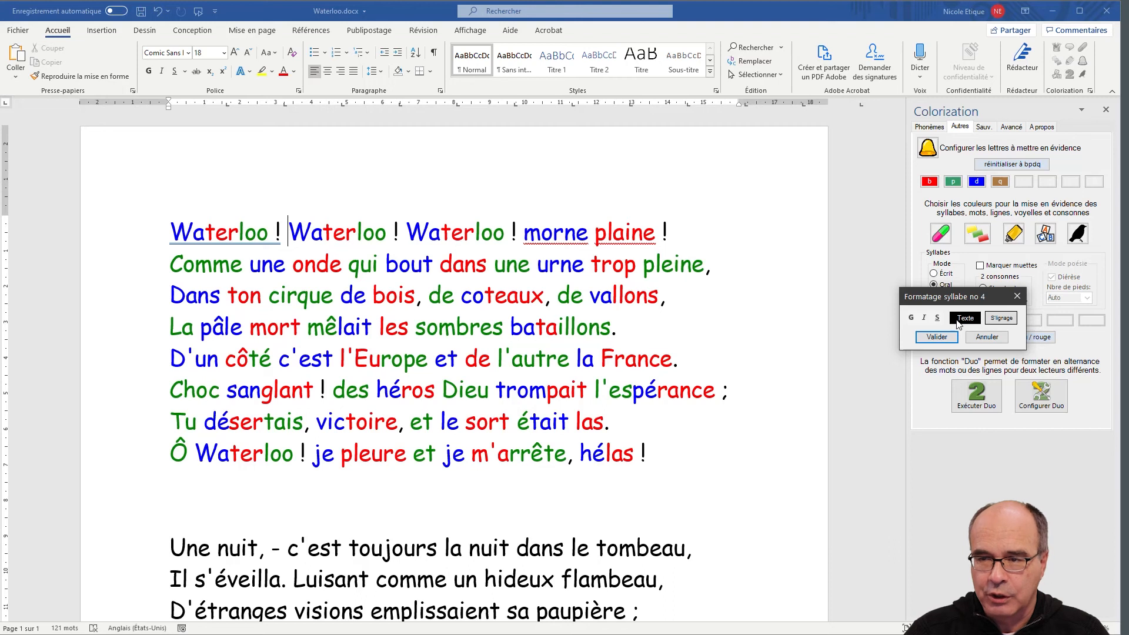
{"action": "left_click", "coordinate": [1003, 320]}
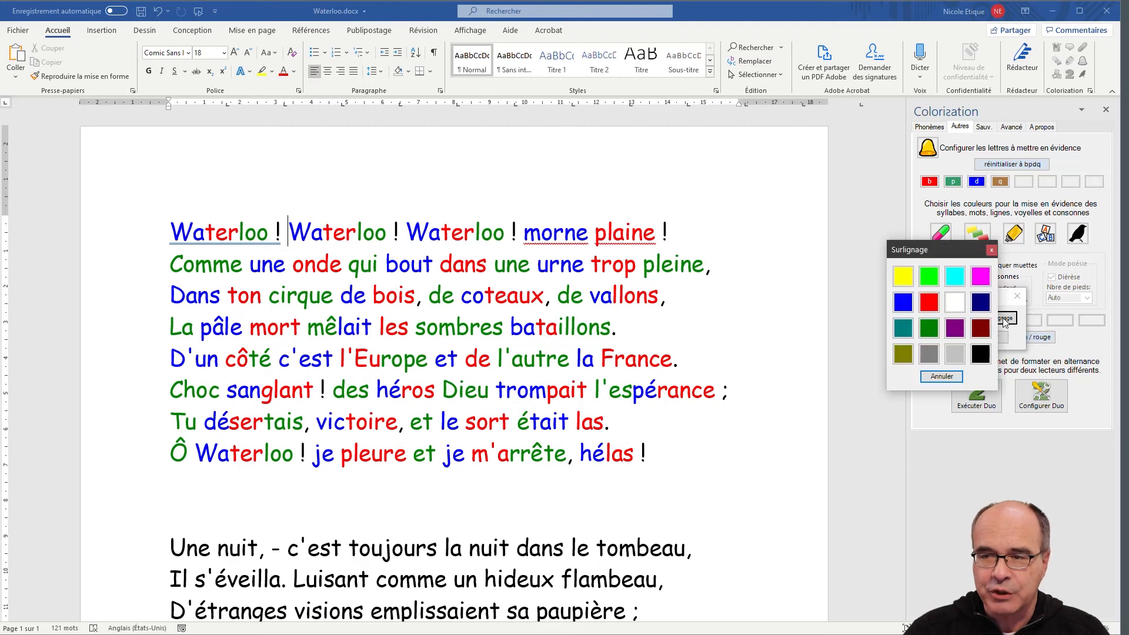
{"action": "left_click", "coordinate": [910, 278]}
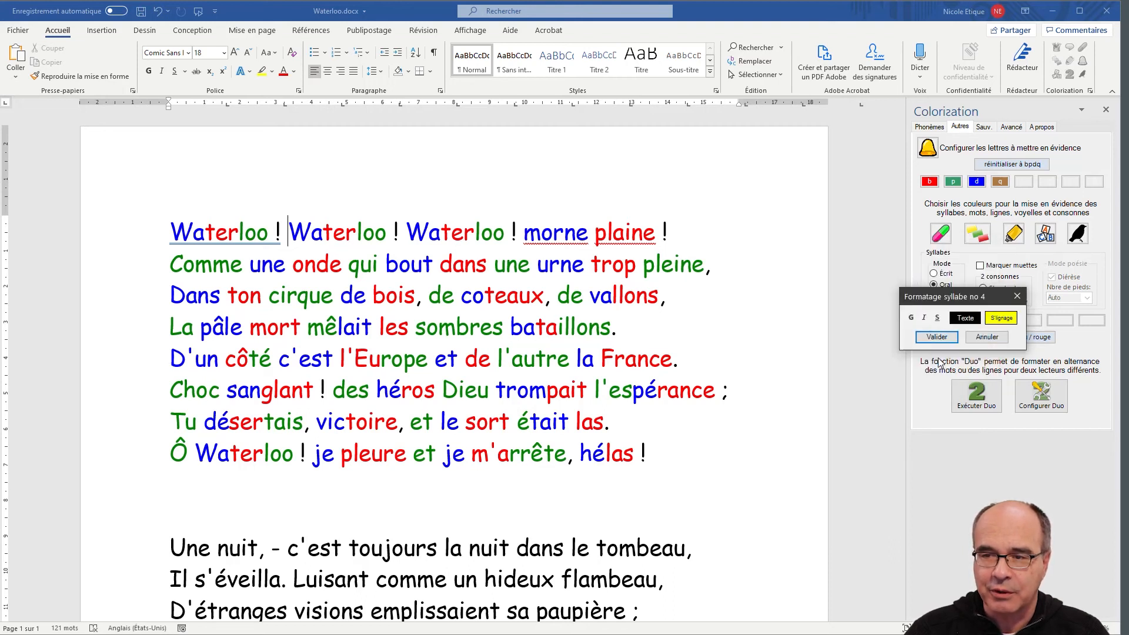
{"action": "left_click", "coordinate": [942, 339]}
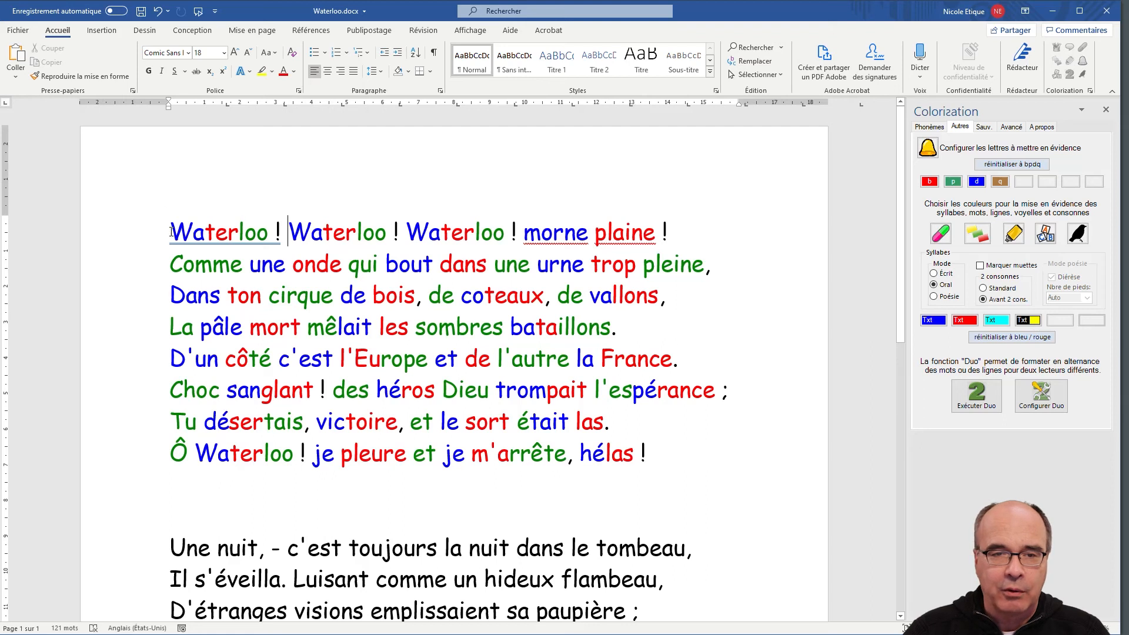
Strip the first stanza's colours and recolour its syllables with the four defined formats
{"action": "left_click_drag", "start_coordinate": [144, 235], "coordinate": [150, 445]}
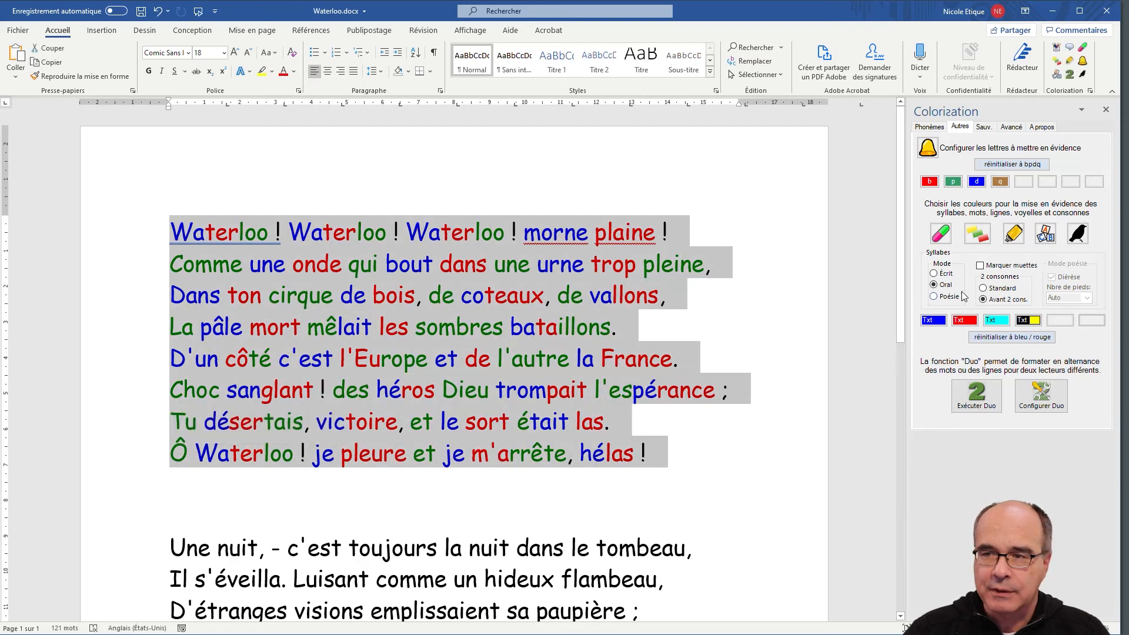
{"action": "left_click", "coordinate": [1084, 240]}
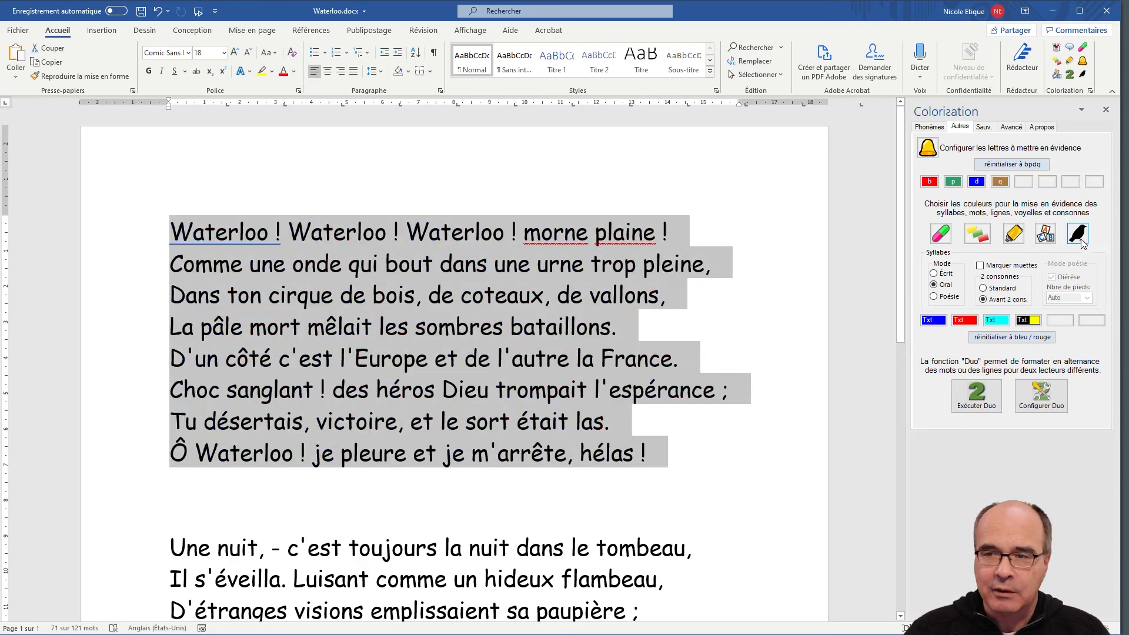
{"action": "left_click", "coordinate": [942, 235]}
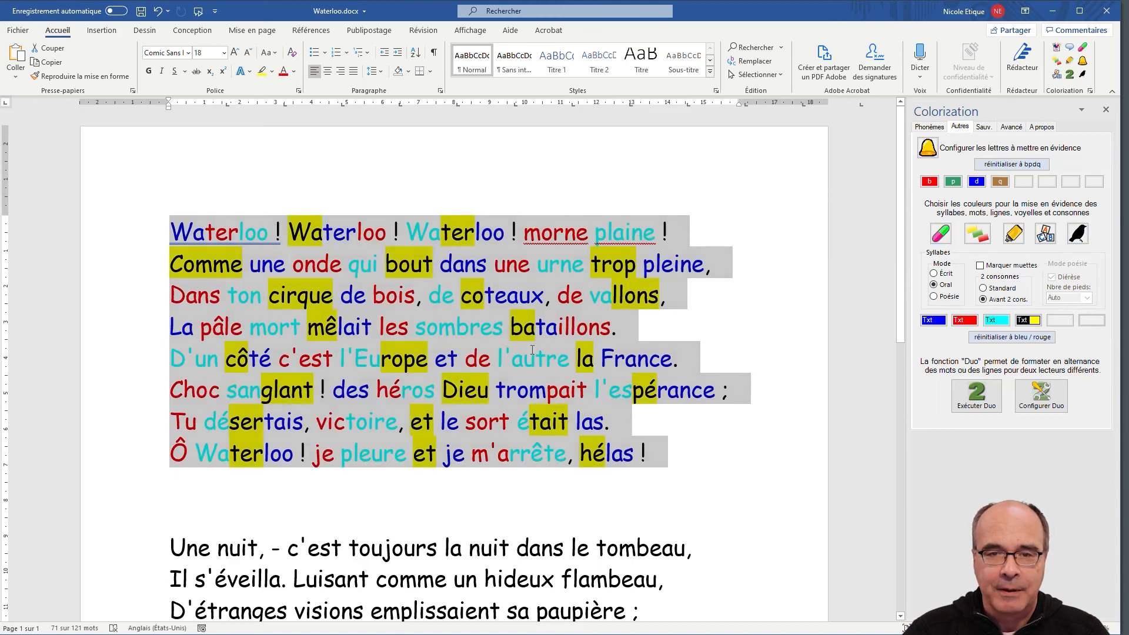
{"action": "left_click", "coordinate": [301, 305]}
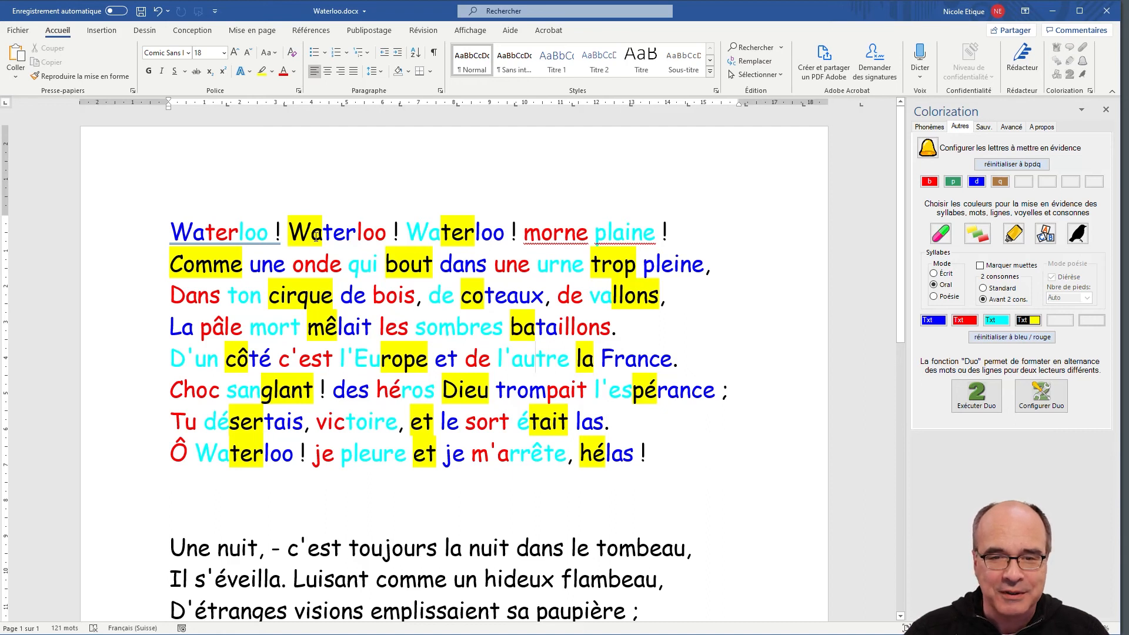
Reset the syllable formats to the default blue and red
{"action": "left_click", "coordinate": [1010, 337]}
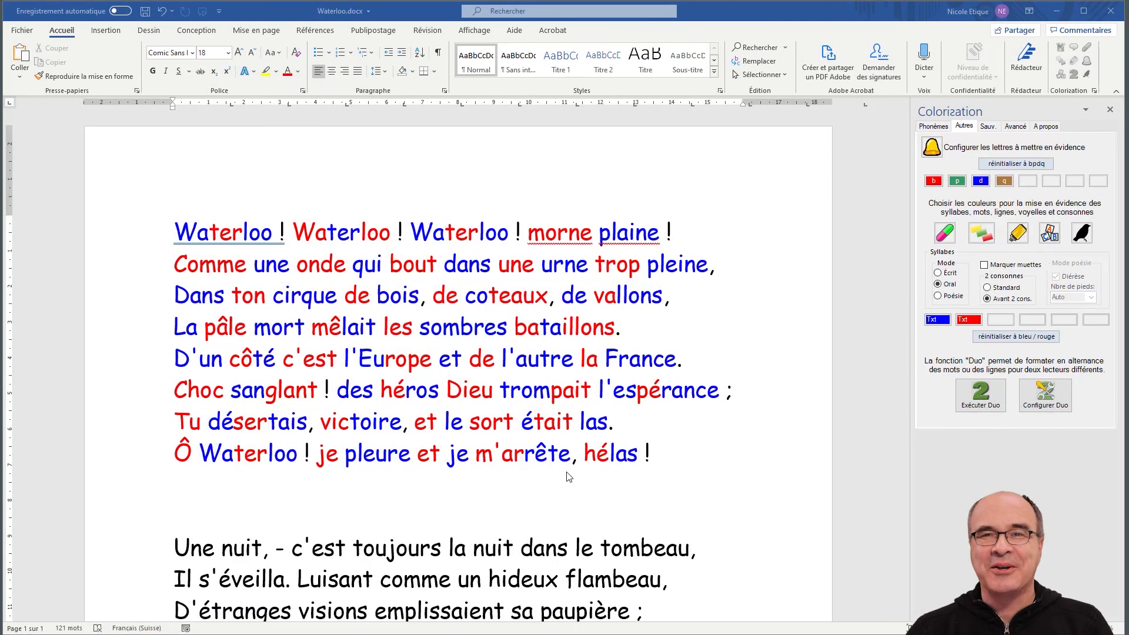